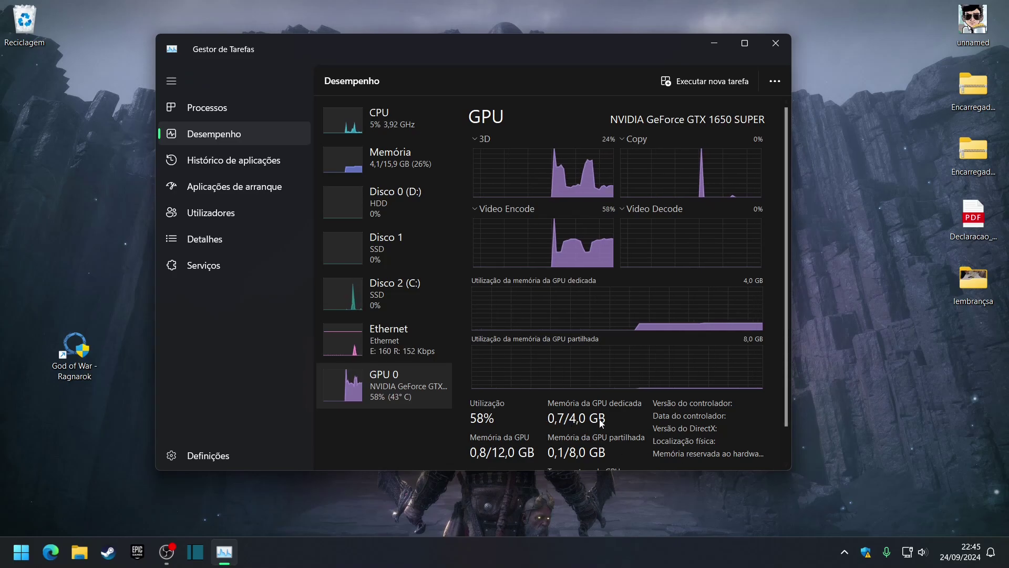
- Close Task Manager, try to launch God of War - Ragnarok from the desktop, and dismiss the error dialog
left_click(775, 43)
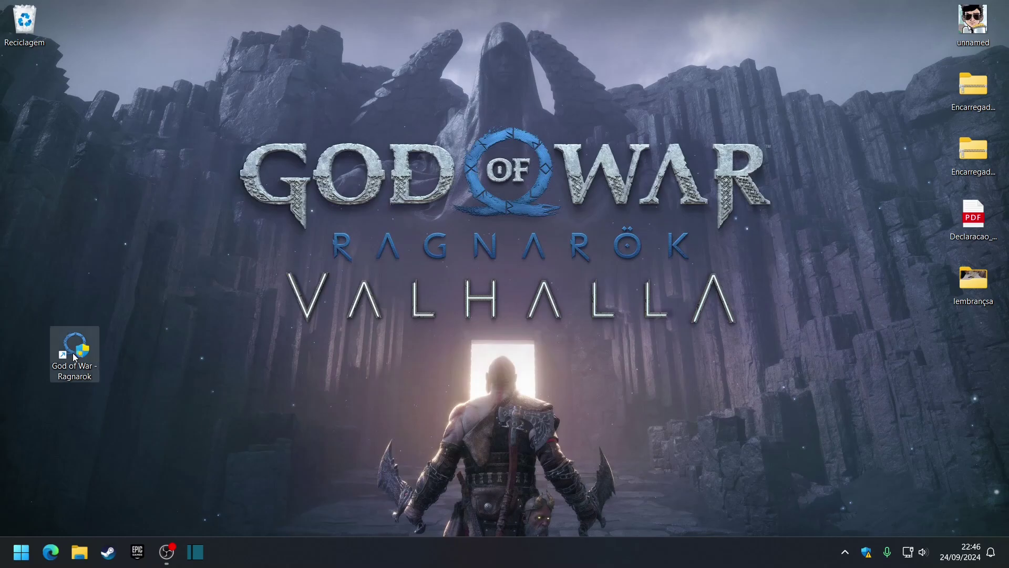
double_click(75, 356)
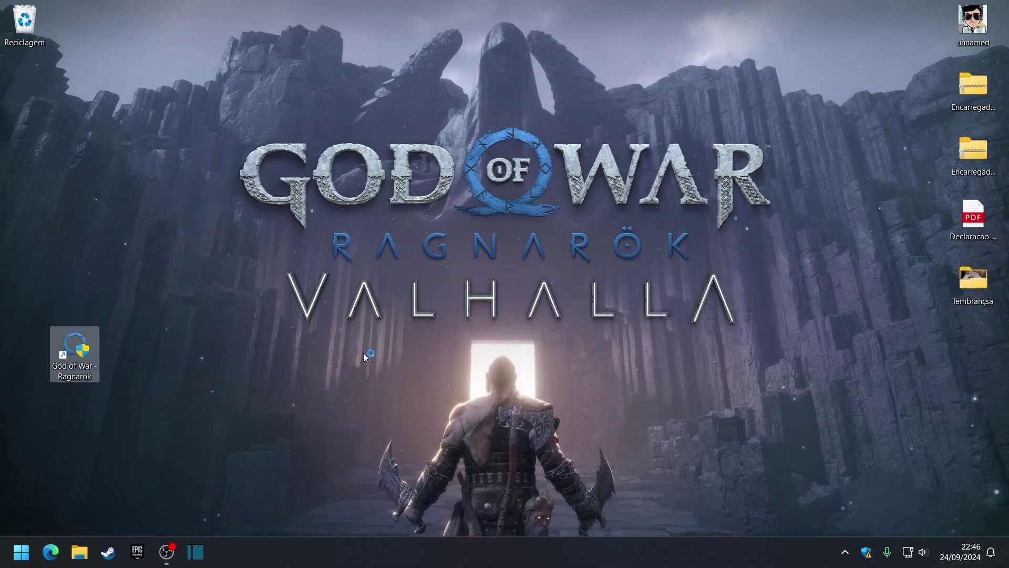
left_click(420, 356)
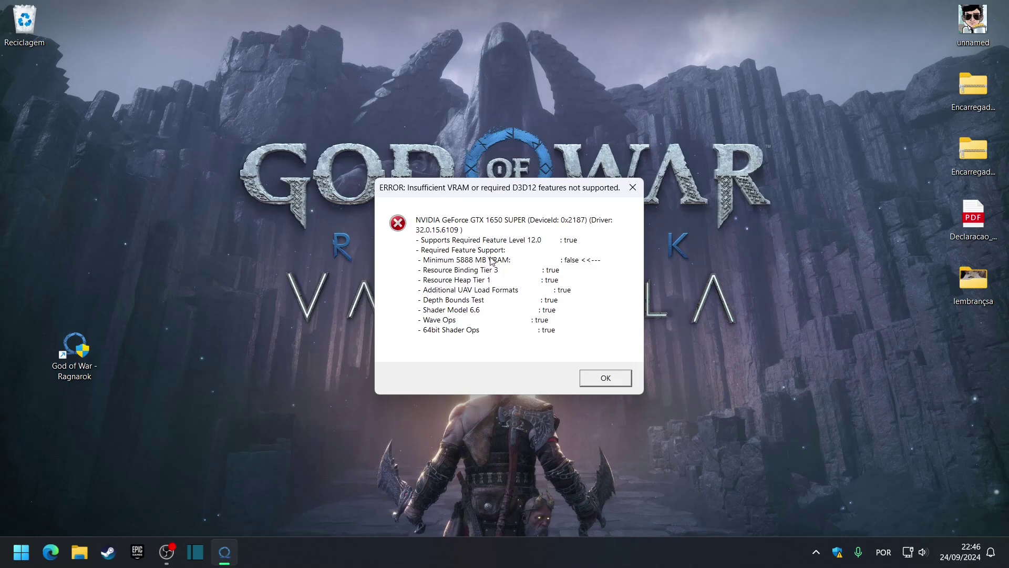
left_click(609, 375)
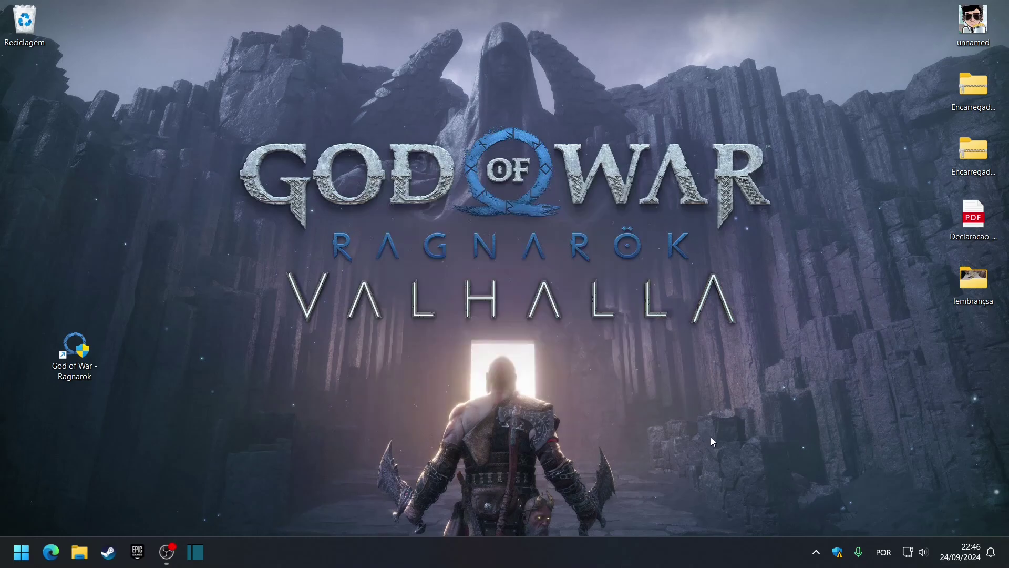
- Switch to Microsoft Edge, search the web for "nexus mod", and open the Nexus Mods website
left_click(52, 552)
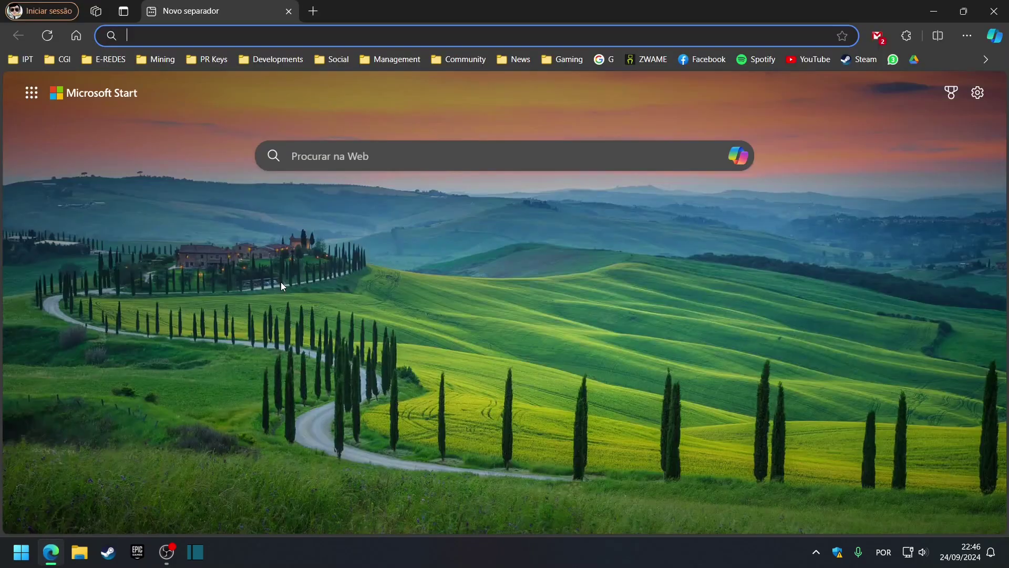
left_click(344, 152)
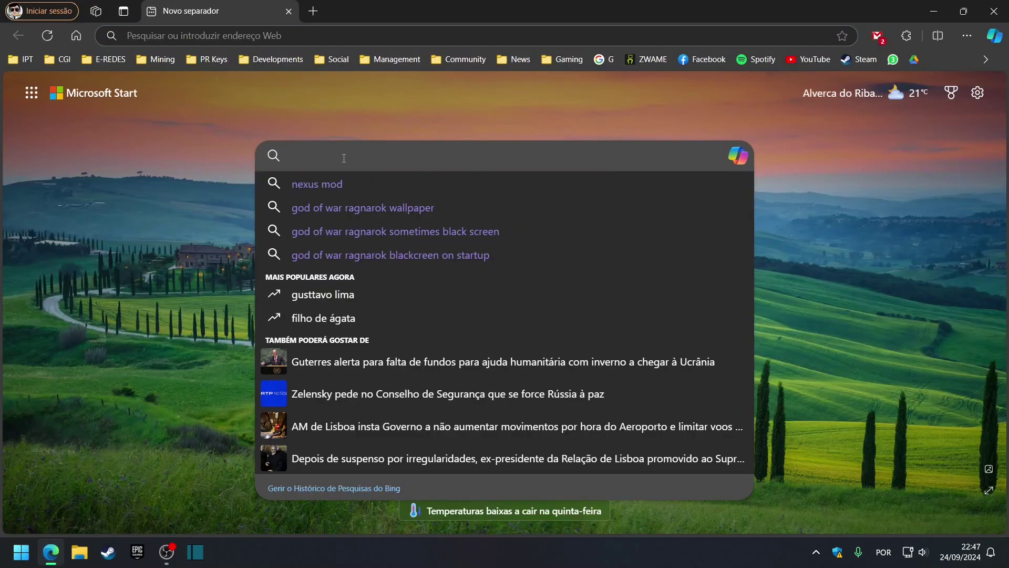
left_click(337, 186)
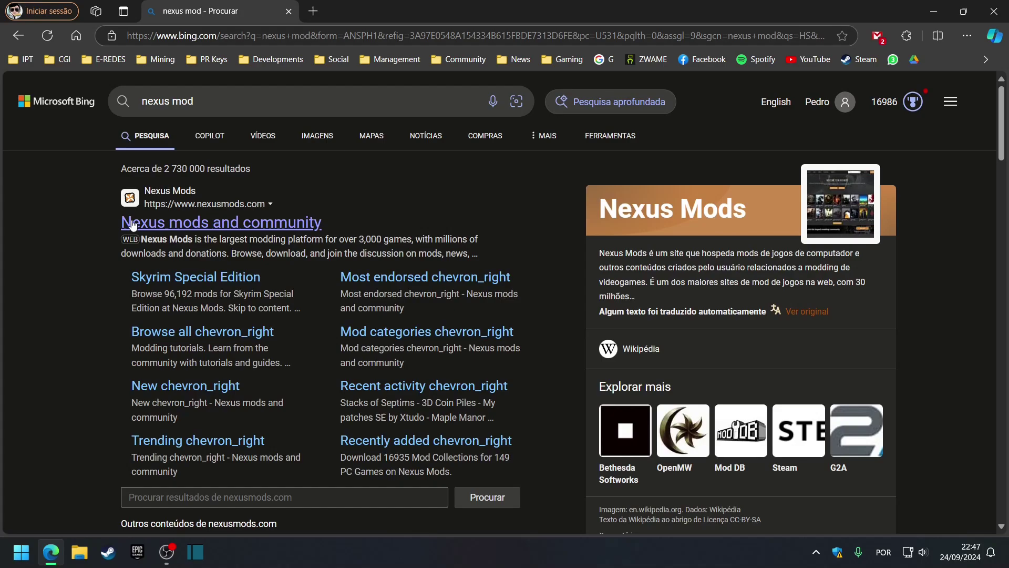
left_click(132, 225)
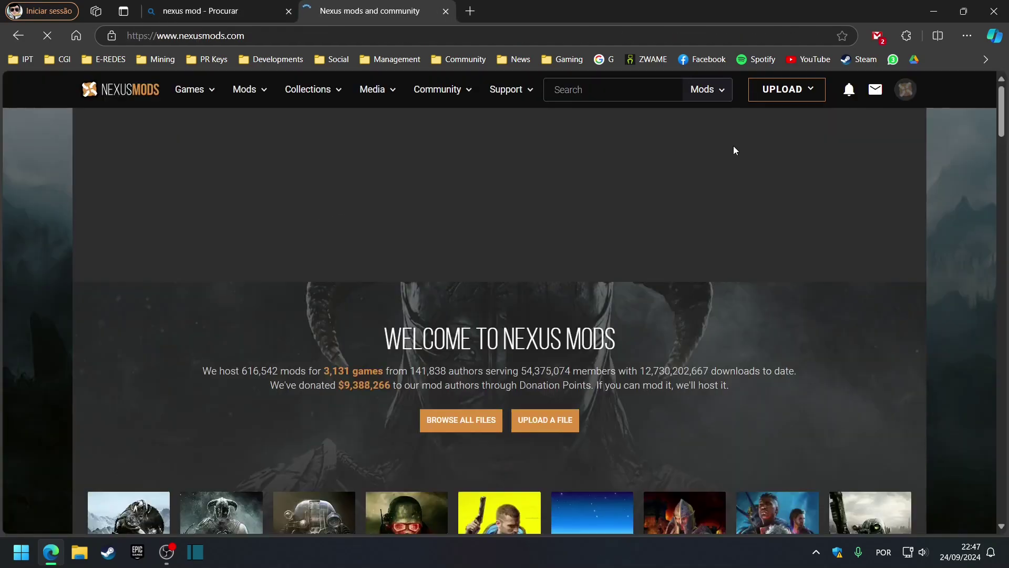
- Search Nexus Mods for "vram bypass" and open the VRAM Requirement Bypass mod page for God of War Ragnarok
left_click(583, 91)
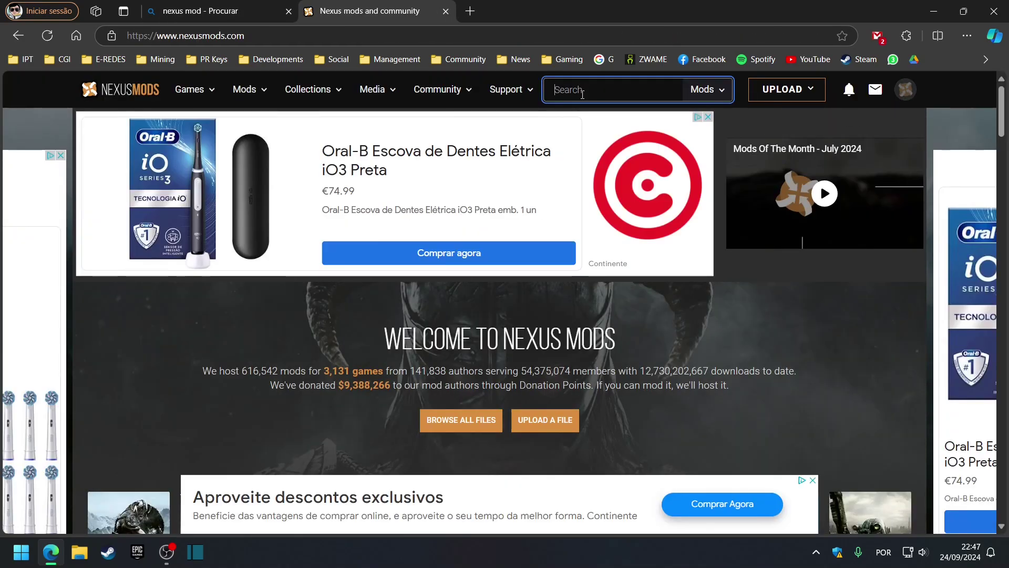
type("vram ")
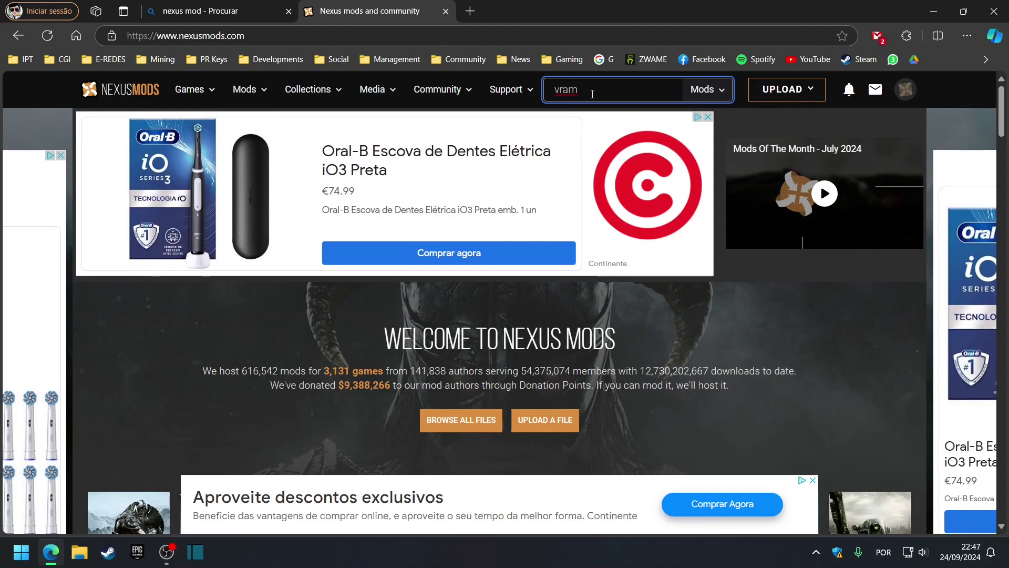
type("bypass")
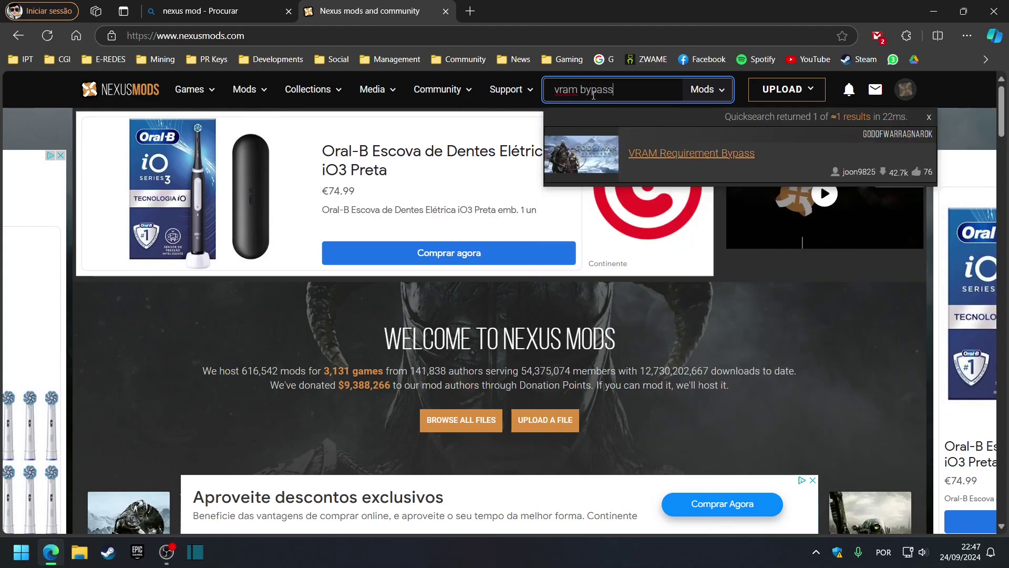
left_click(649, 154)
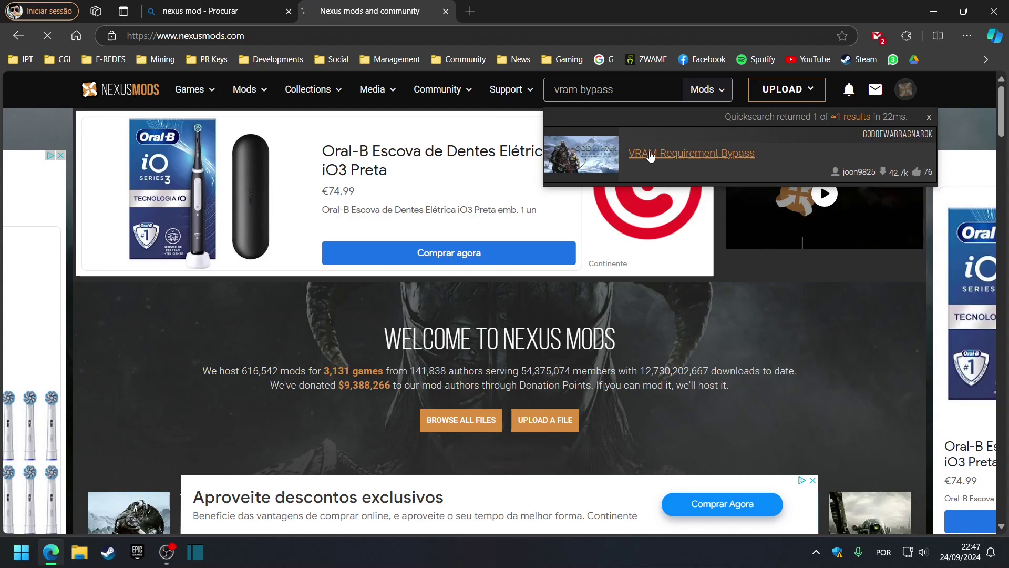
- Review the mod's main files and download the 6GB VRAM version manually with the free slow download
scroll(433, 230, "down", 10)
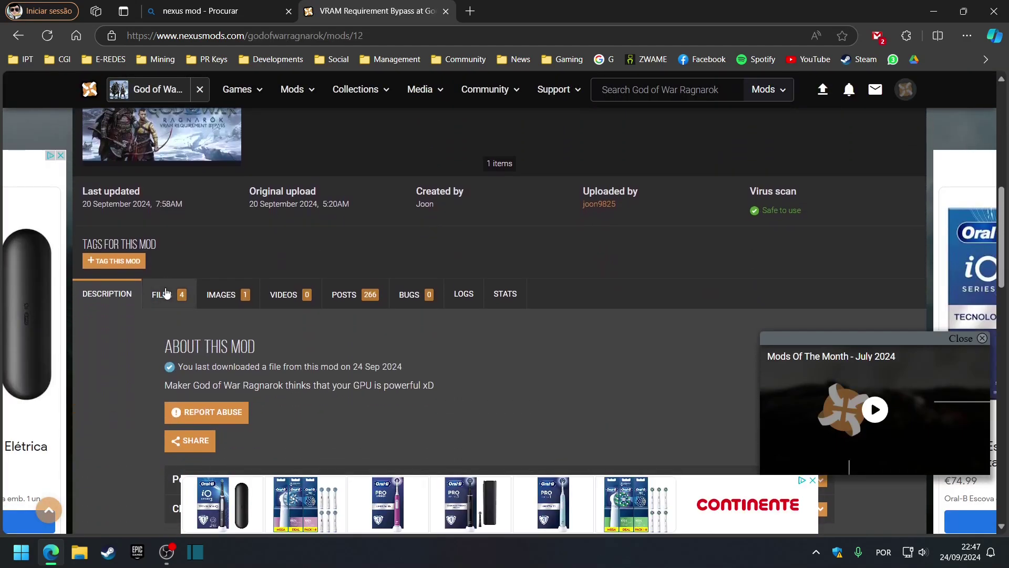
left_click(167, 293)
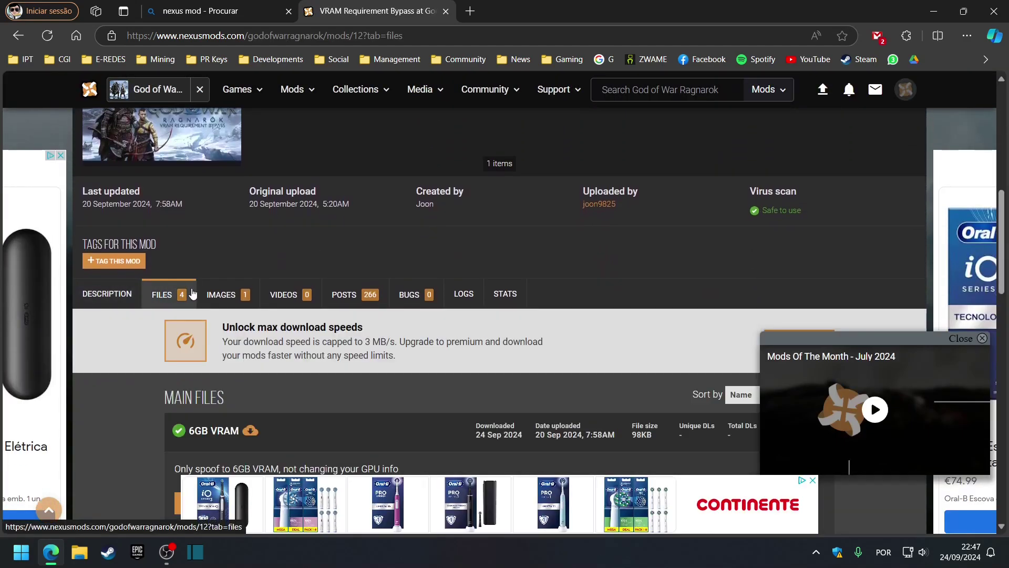
scroll(210, 275, "down", 5)
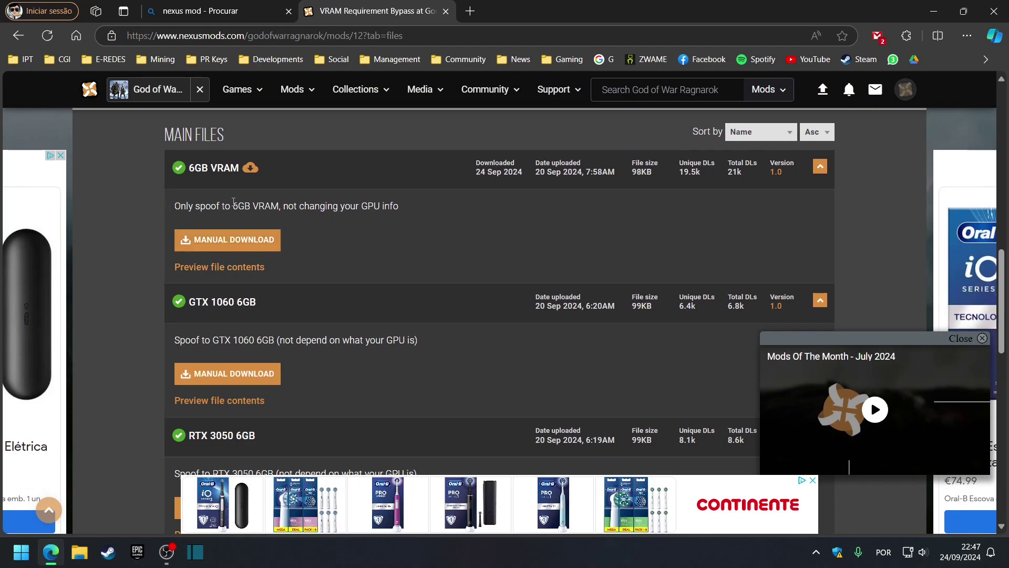
scroll(349, 226, "down", 2)
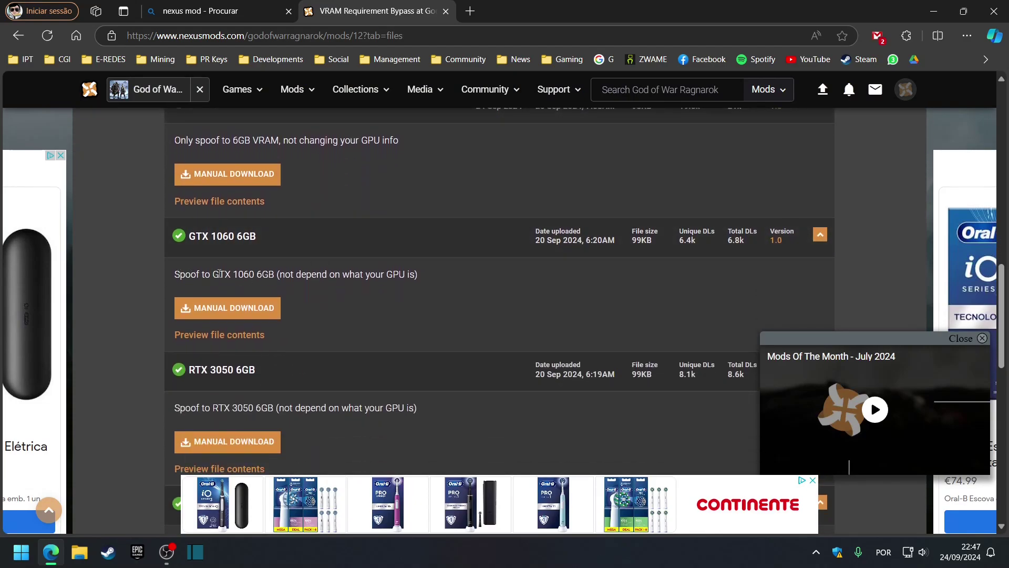
scroll(327, 285, "down", 4)
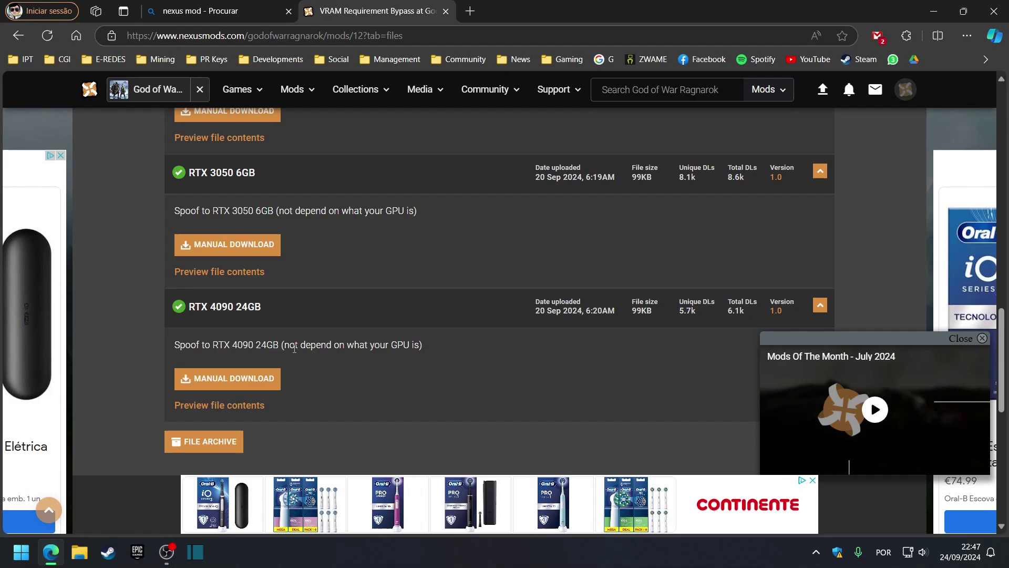
scroll(303, 351, "up", 6)
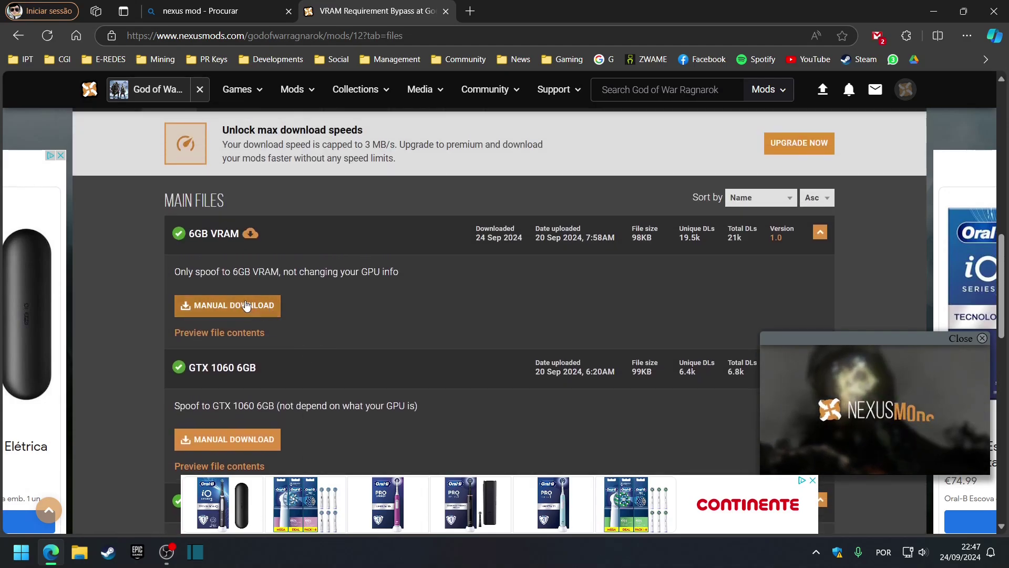
left_click(229, 306)
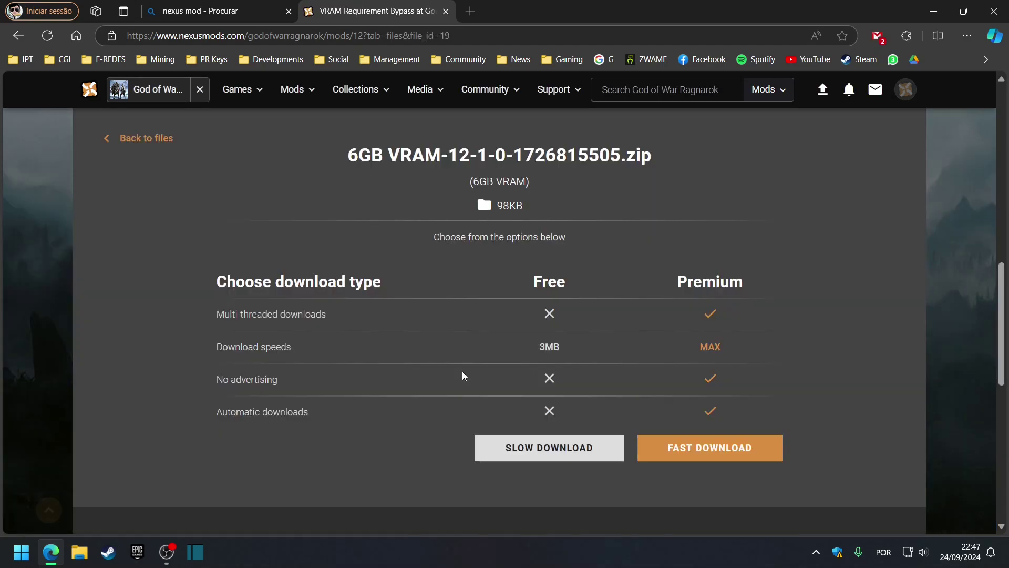
scroll(473, 369, "down", 1)
left_click(518, 381)
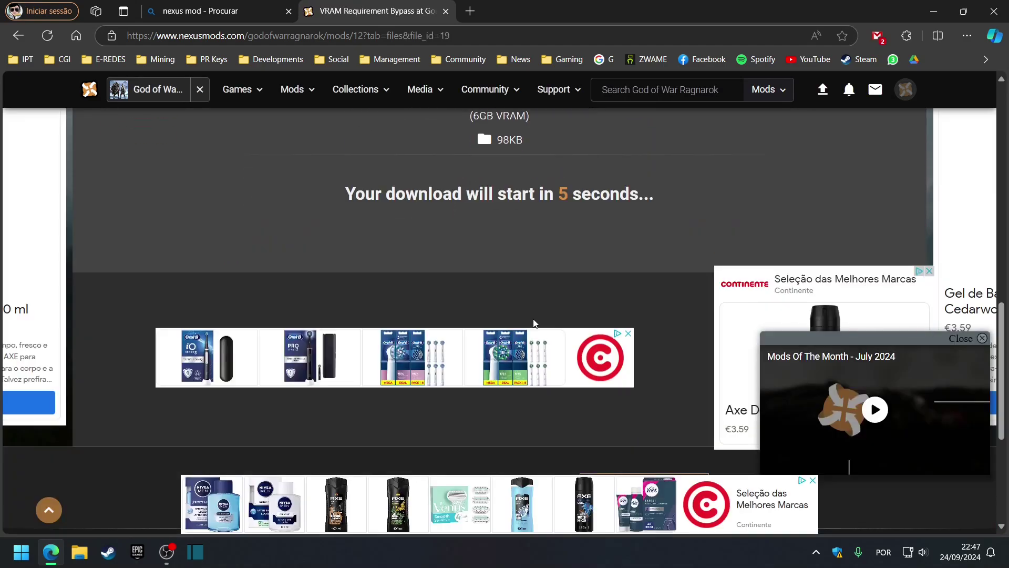
- Open the downloaded 6GB VRAM zip archive and copy dxgi.dll from it
scroll(528, 285, "up", 1)
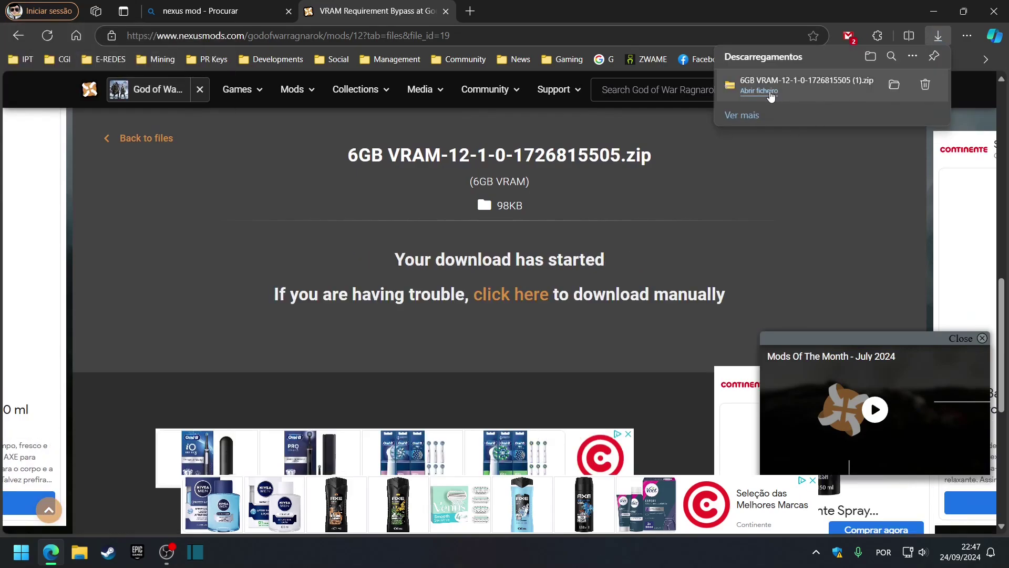
left_click(769, 95)
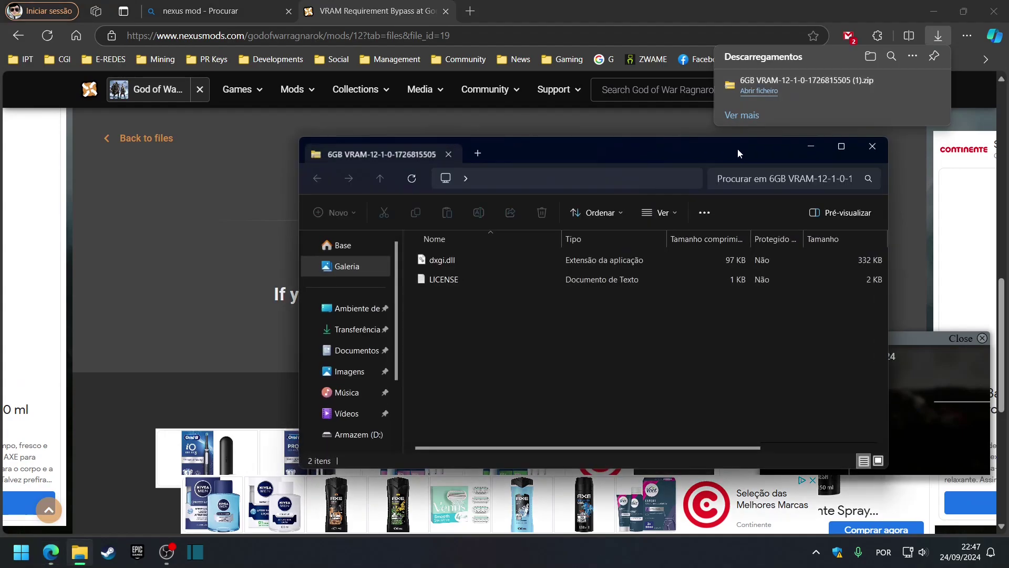
left_click(466, 261)
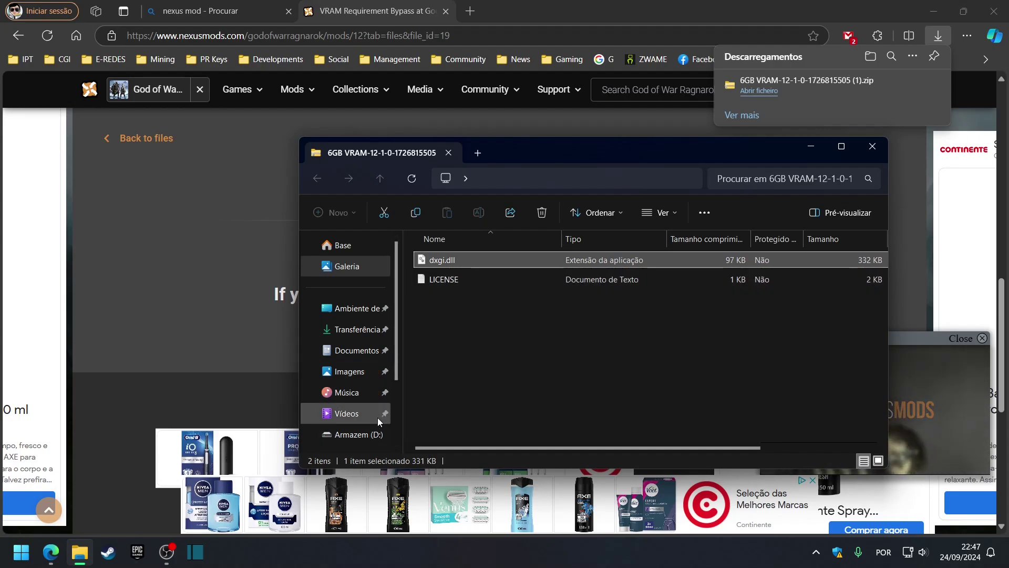
- Look through the game folders in Programas (x86) > Steam > steamapps > common on Disco Local (C:)
scroll(372, 384, "down", 2)
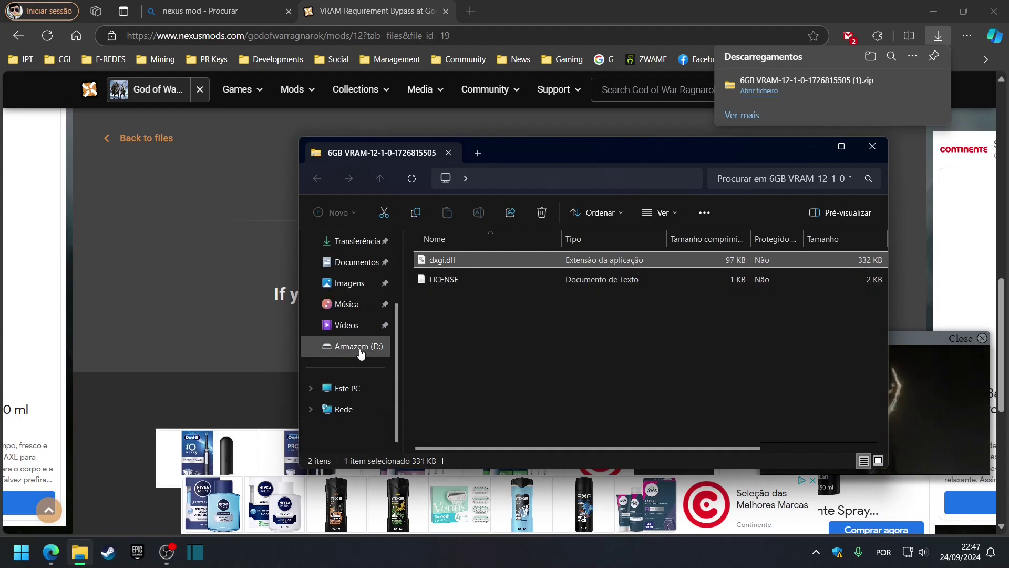
left_click(349, 389)
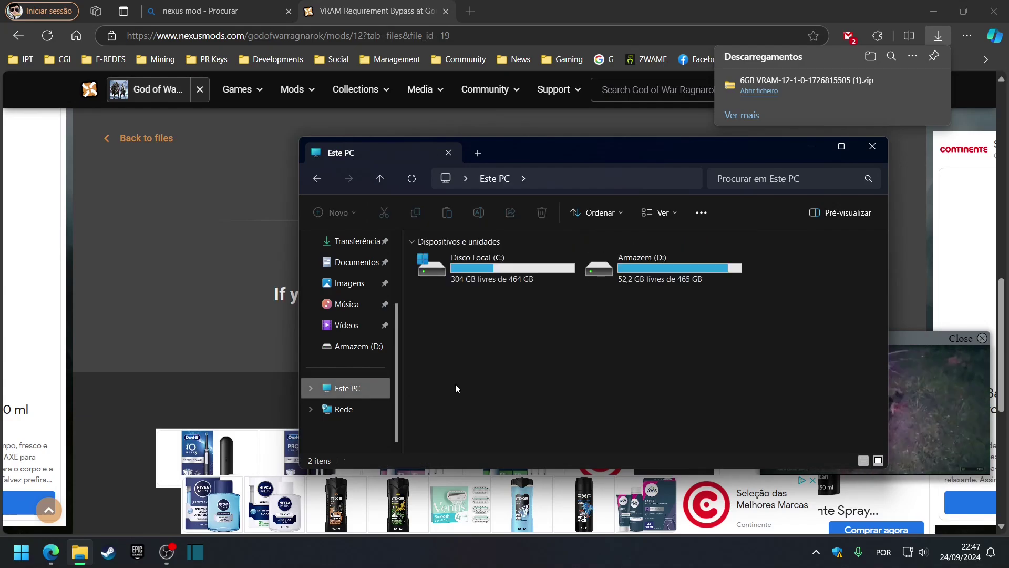
double_click(457, 274)
double_click(469, 357)
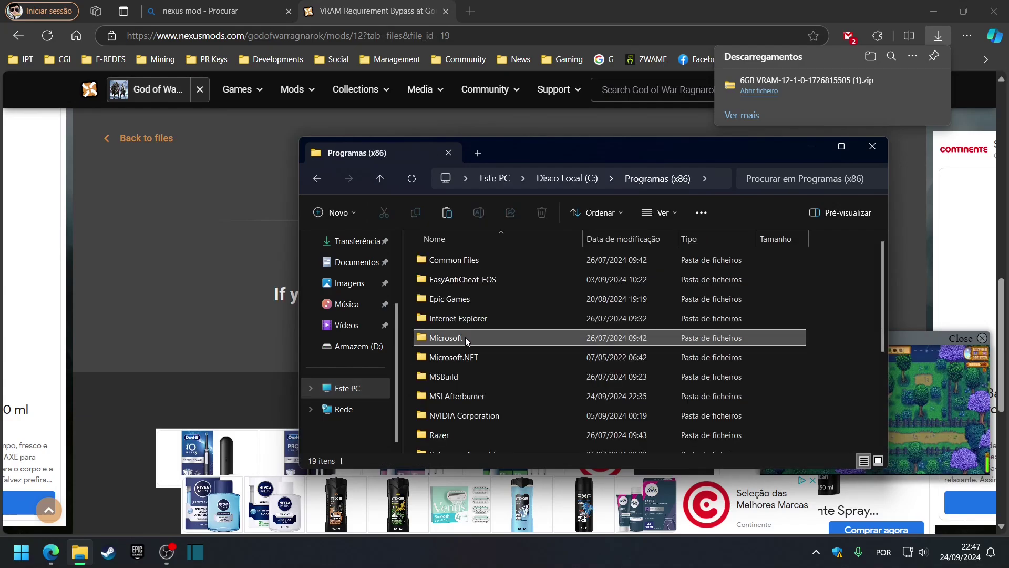
scroll(465, 336, "down", 3)
double_click(464, 330)
scroll(466, 358, "down", 3)
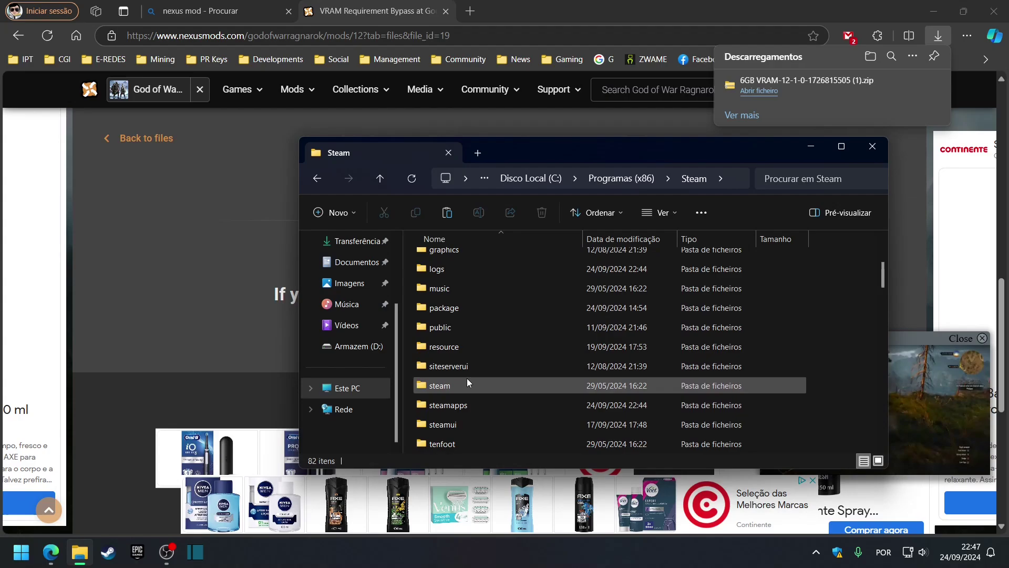
double_click(465, 404)
double_click(445, 258)
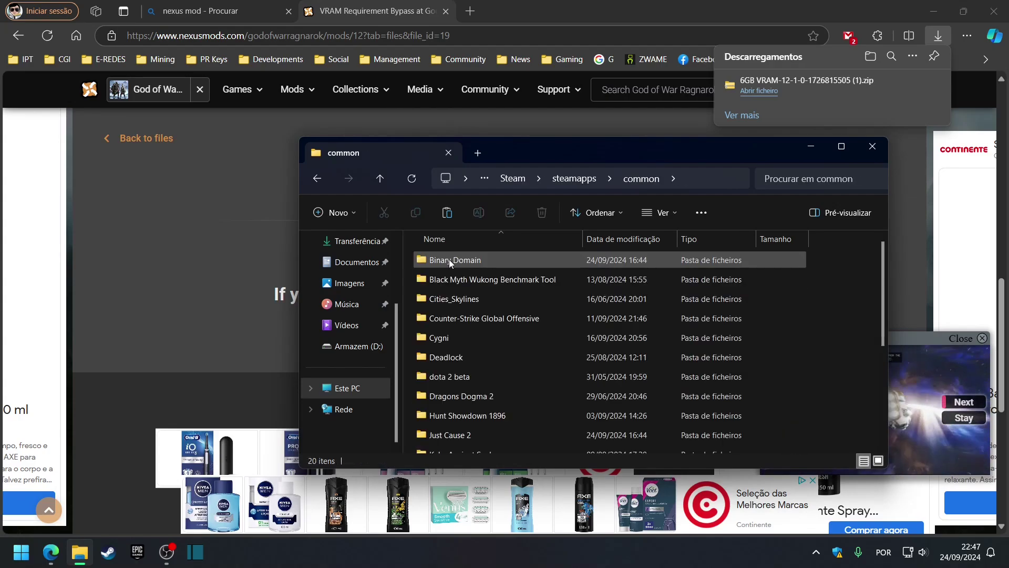
scroll(488, 346, "down", 1)
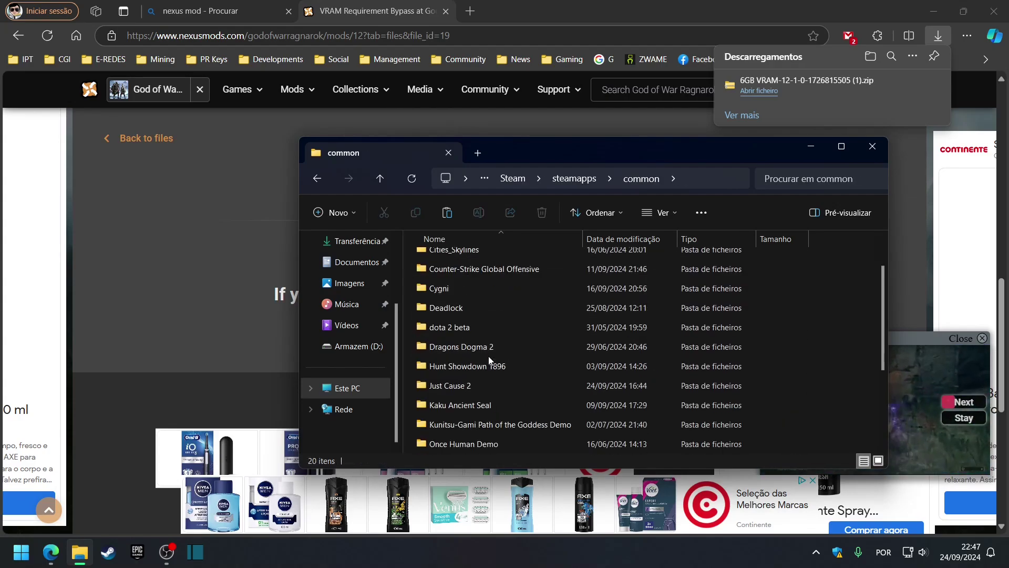
- Paste dxgi.dll into the Games > God of War - Ragnarok folder on Armazem (D:), and close File Explorer and the browser
left_click(371, 392)
double_click(591, 266)
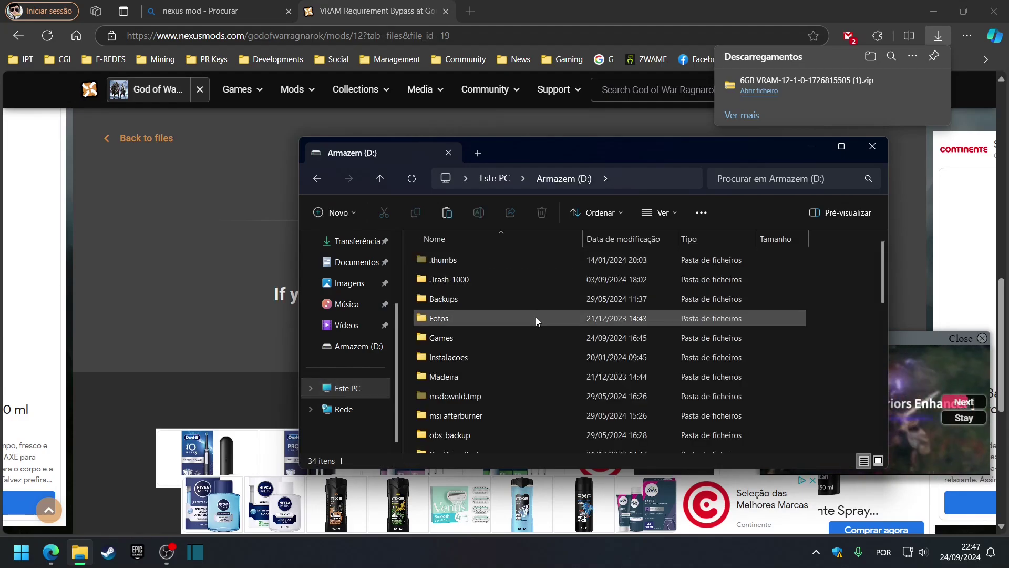
double_click(499, 336)
double_click(476, 261)
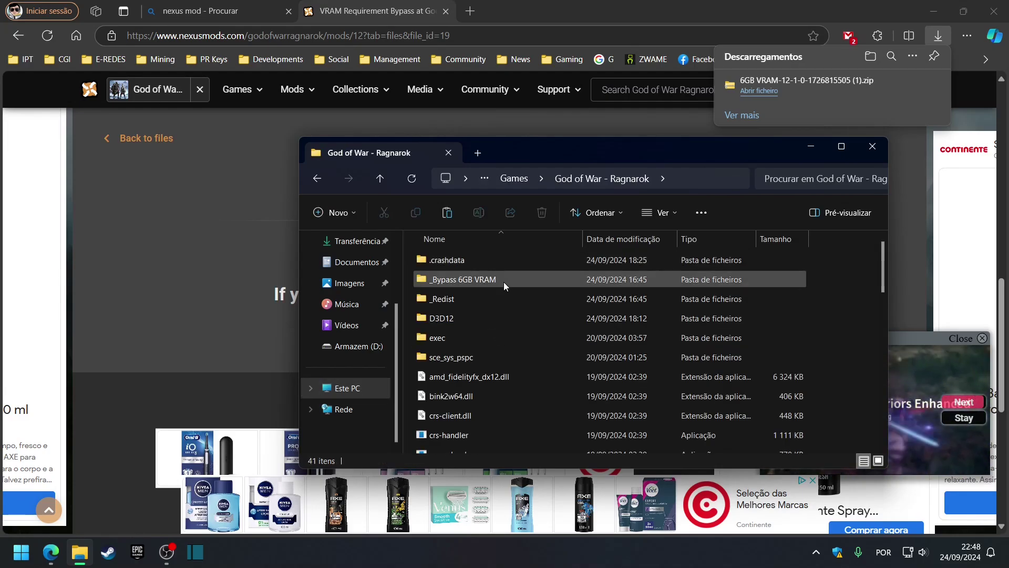
scroll(547, 325, "down", 6)
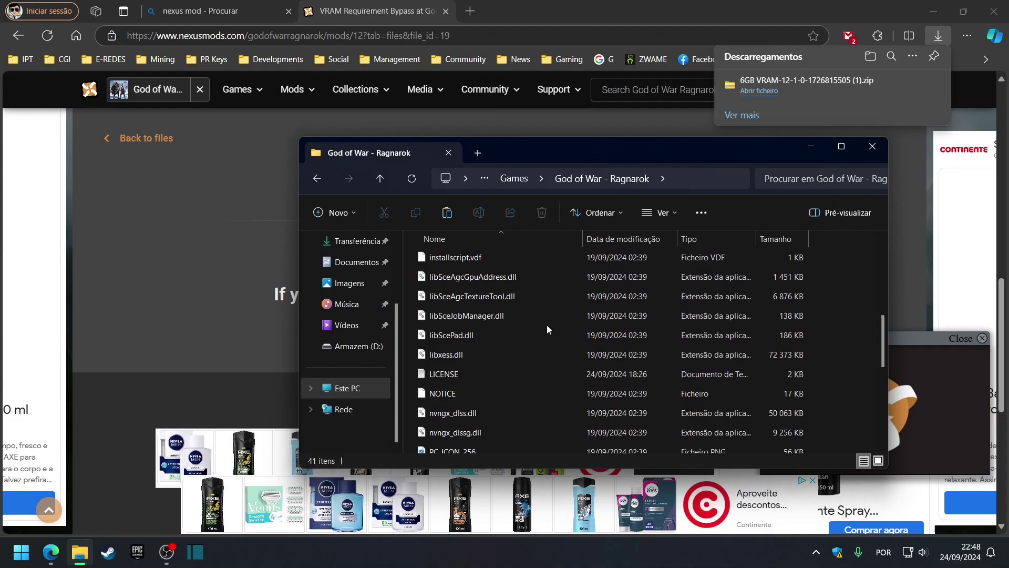
key("ctrl+v")
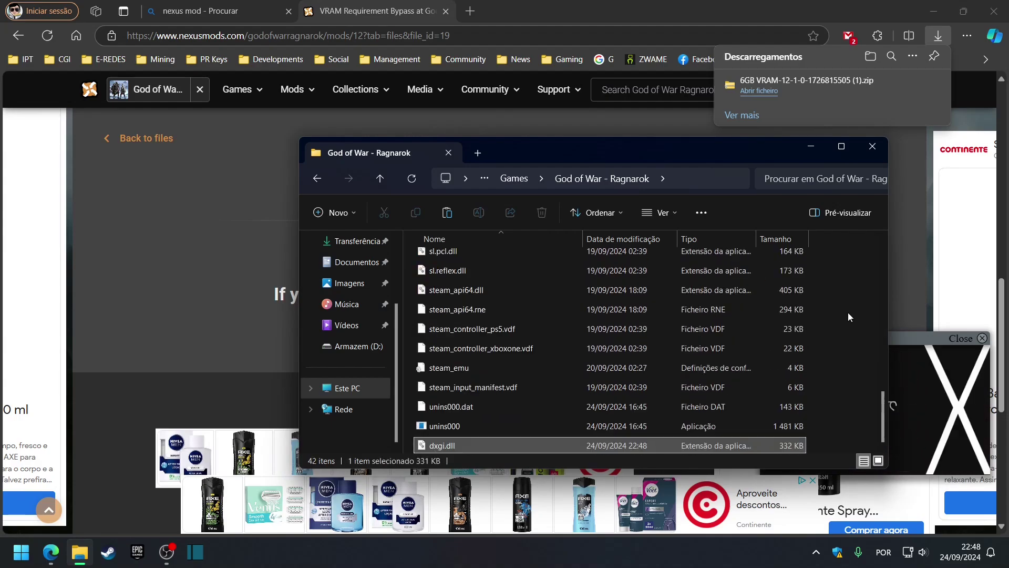
left_click(872, 147)
left_click(992, 16)
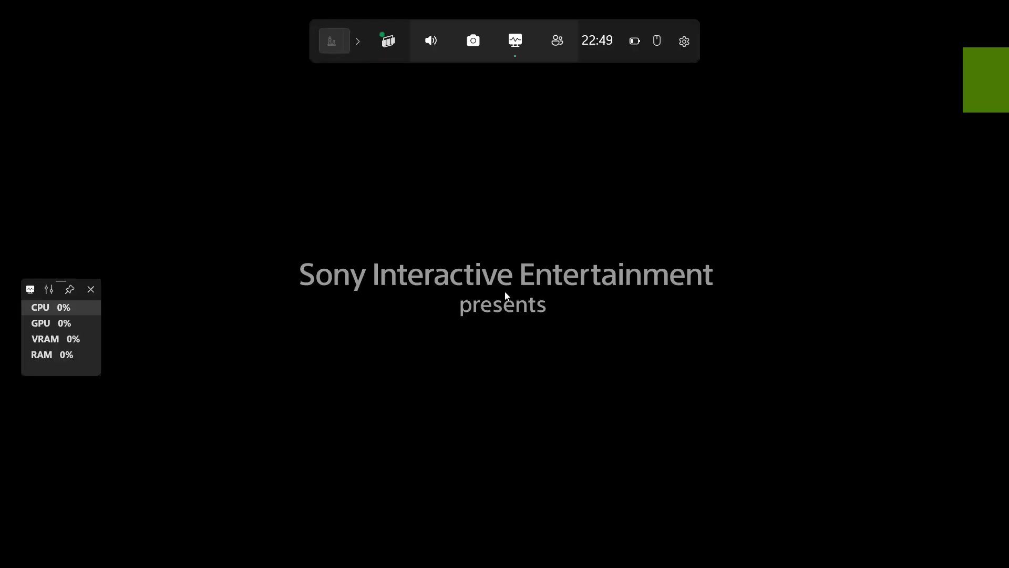
- Pin the performance widget showing CPU, GPU, VRAM and RAM usage over the running game
left_click(69, 289)
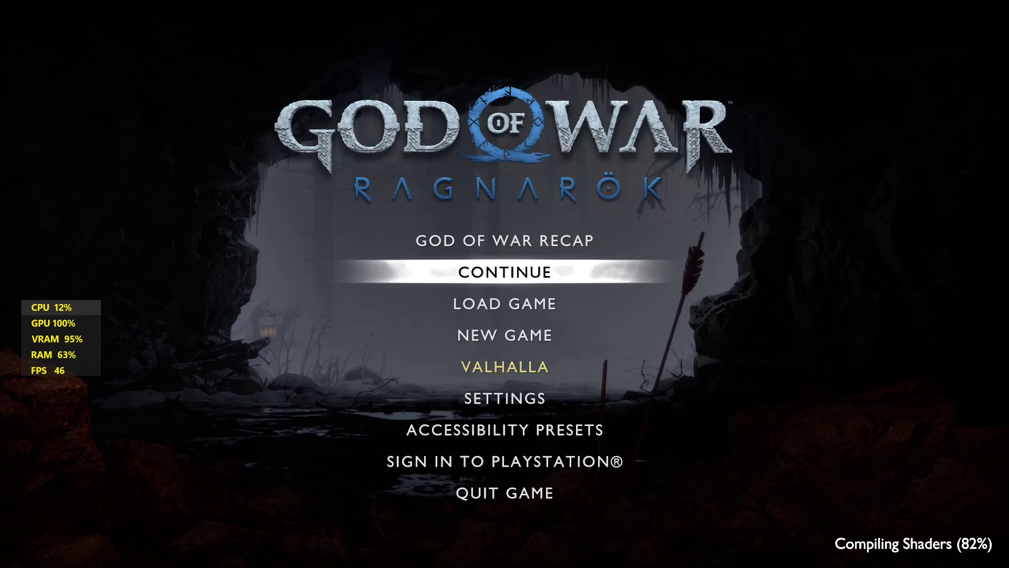
- Open the Graphics & Camera settings from the game's main menu
key("Down")
key("Down")
key("Down")
key("Down")
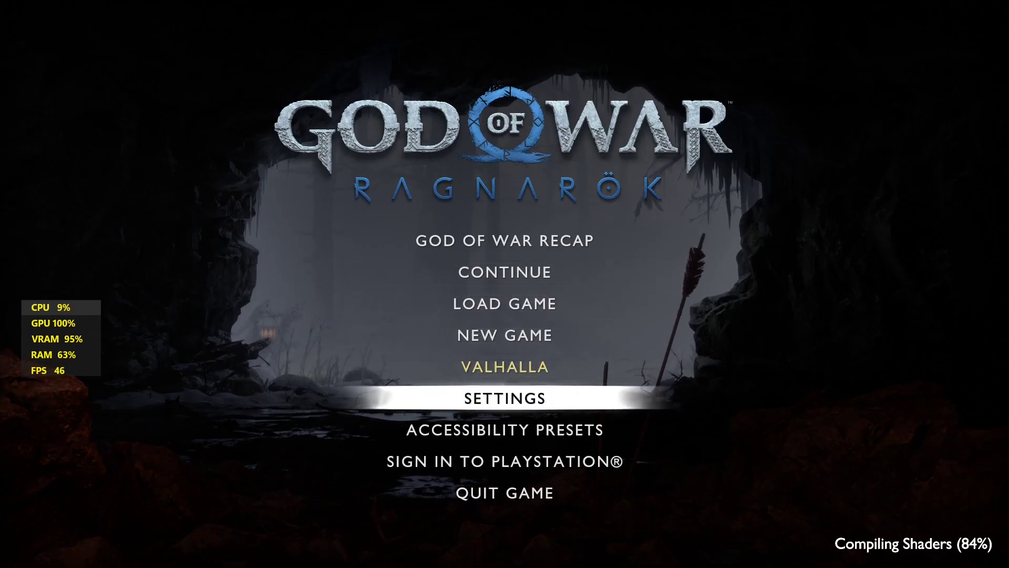
key("Return")
key("Down")
key("Return")
- Set the graphics quality preset to Low
key("Down")
key("Down")
key("Down")
key("Down")
key("Down")
key("Down")
key("Down")
key("Down")
key("Down")
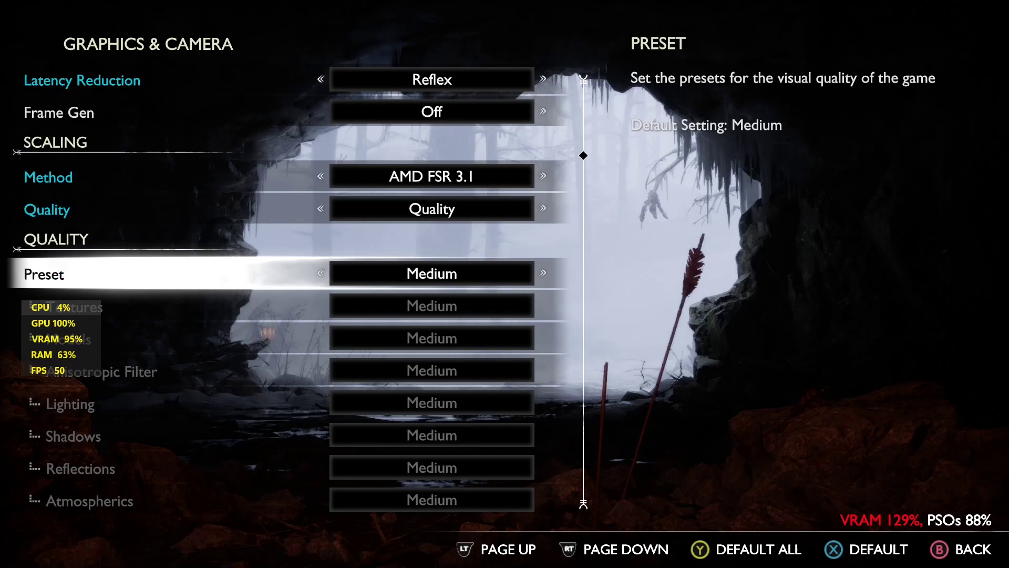
key("Left")
- Review the scaling method and the display options up to VSync, and return to the main menu
key("Up")
key("Up")
key("Up")
key("Up")
key("Up")
key("Up")
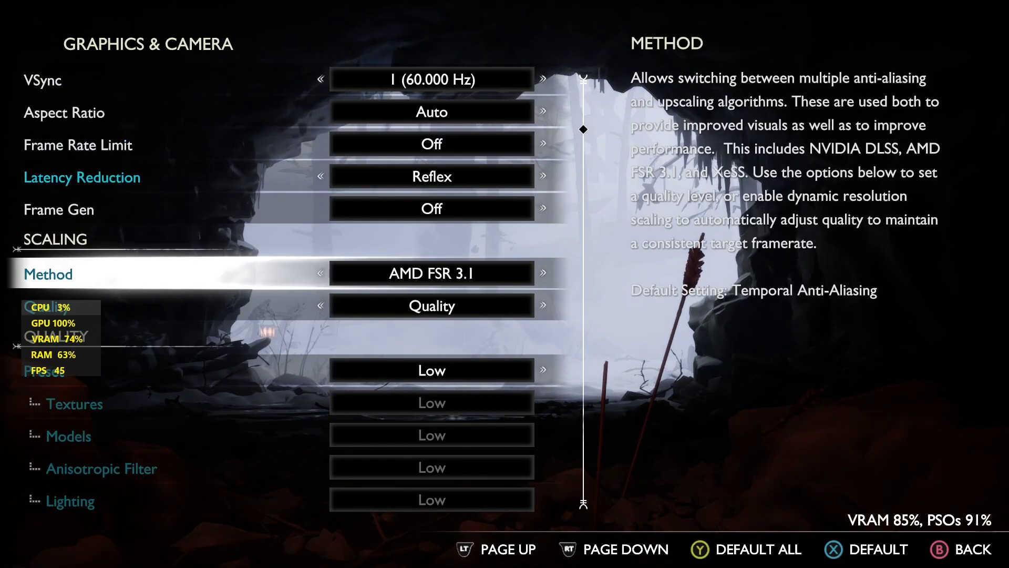
key("Up")
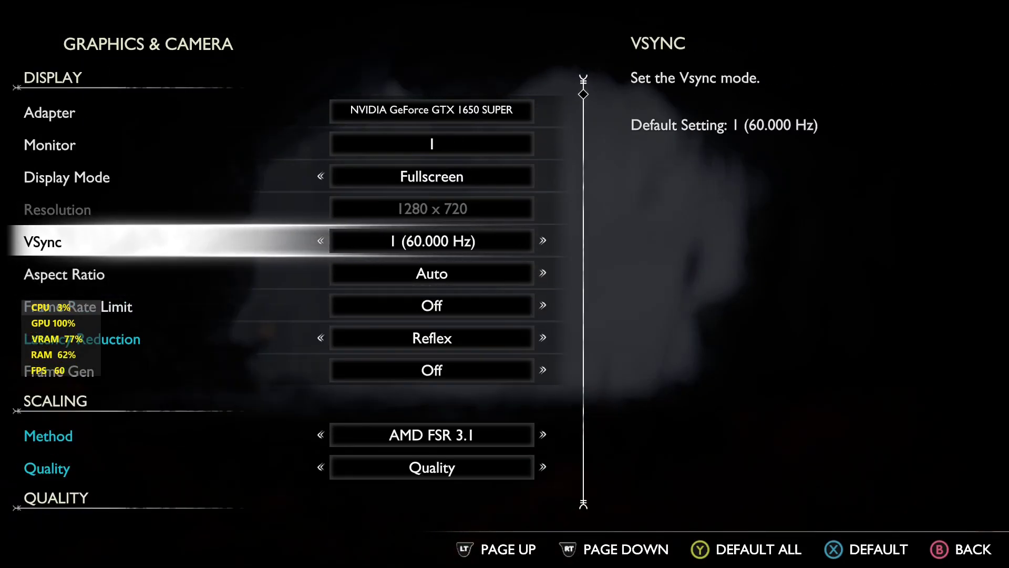
key("Escape")
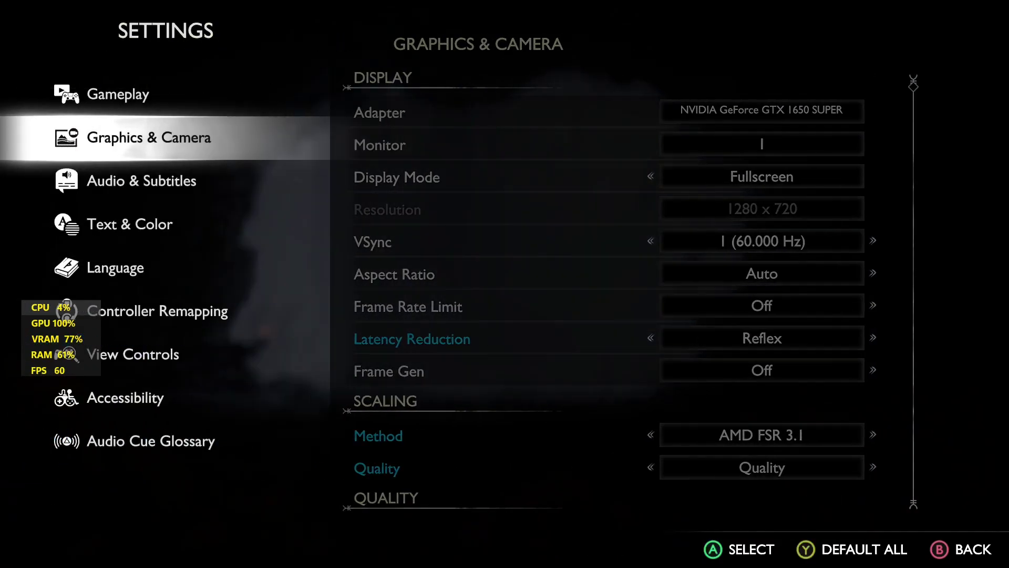
key("Escape")
- Load a saved game and walk the character forward through the snowy forest to test performance
key("Up")
key("Up")
key("Up")
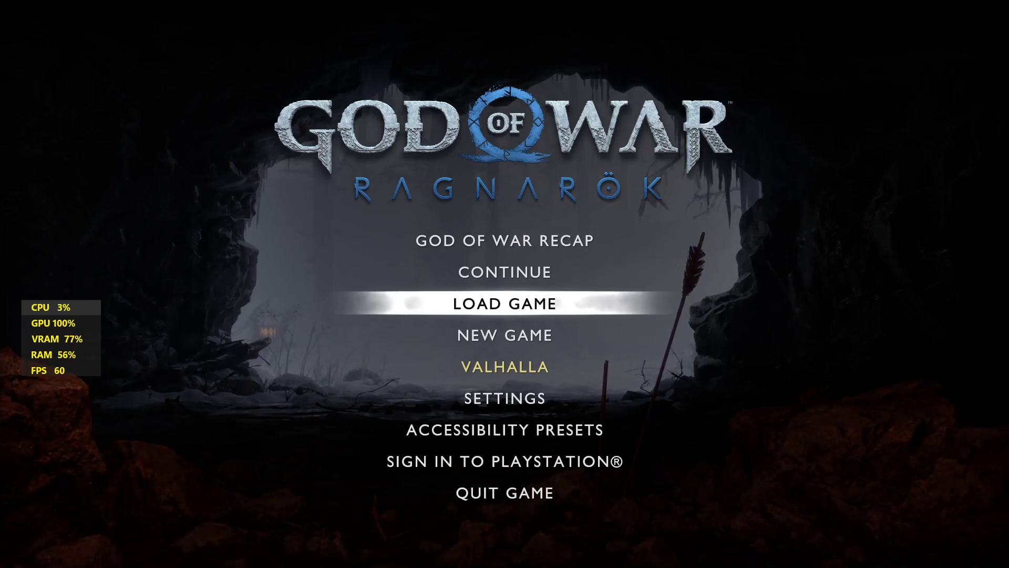
key("Return")
key("q")
key("Return")
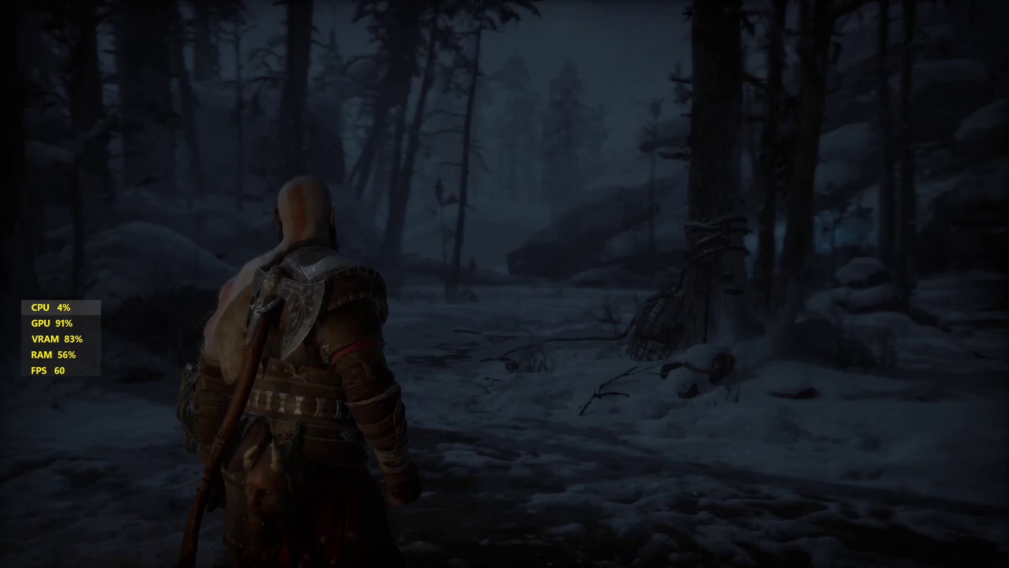
key("w")
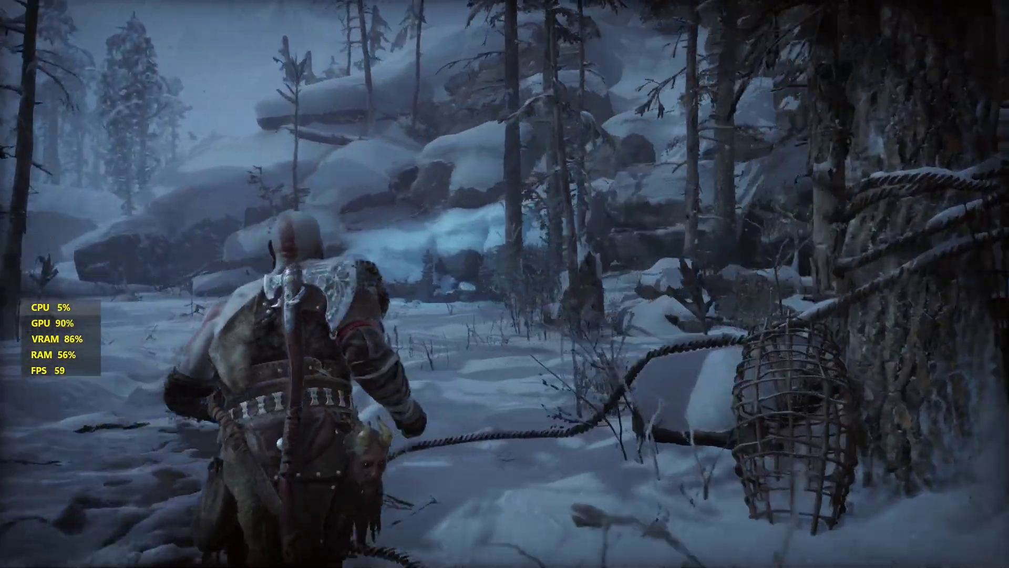
key("w")
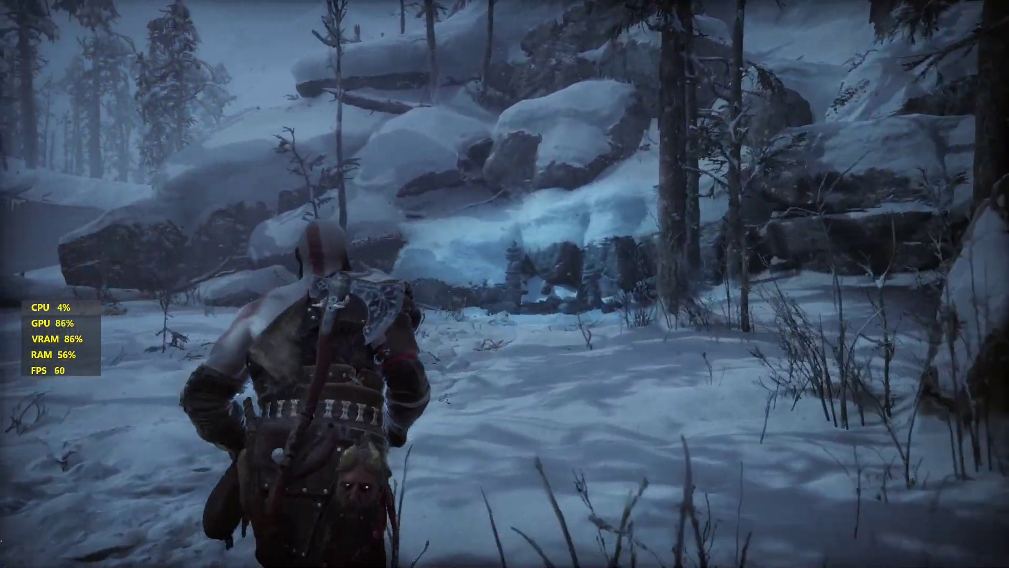